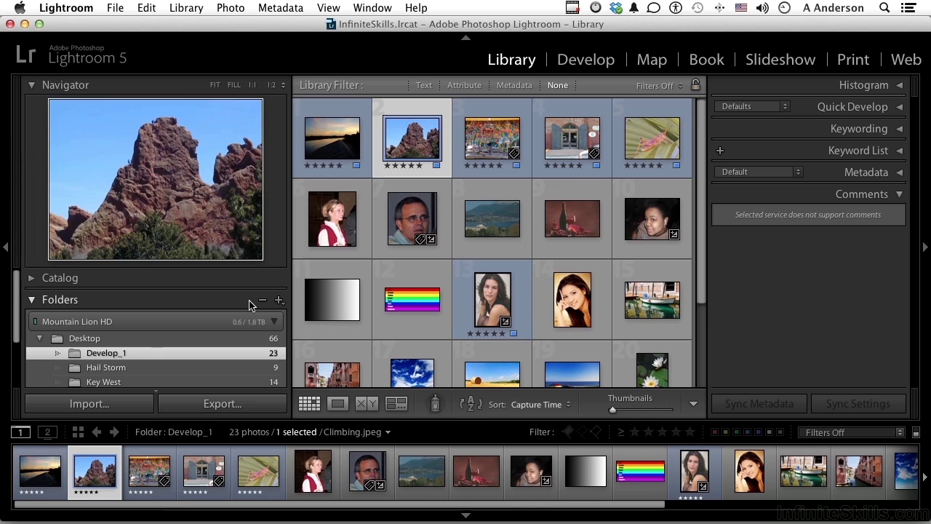
- Select Sunset.jpeg in the Library grid and open it in the Develop module
left_click(330, 146)
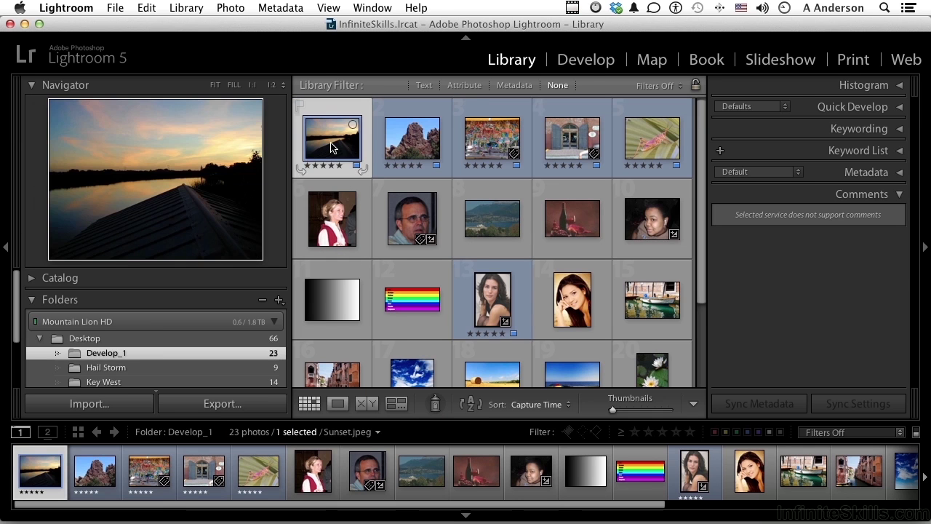
left_click(583, 59)
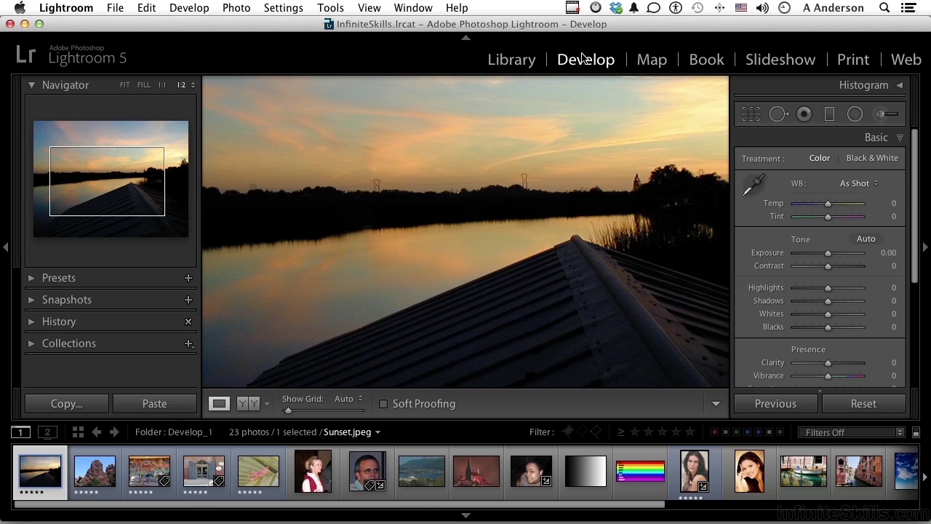
- Start a new graduated filter with its full list of effect sliders showing
left_click(830, 117)
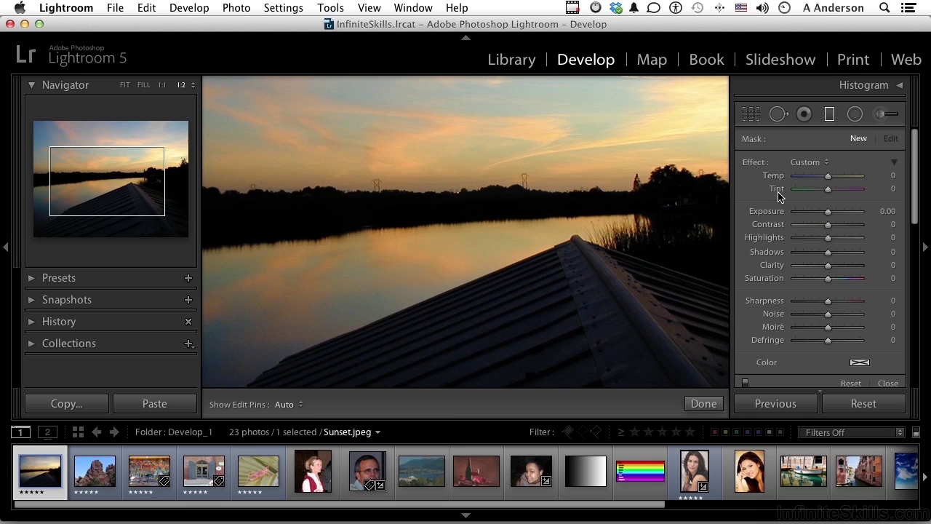
left_click(894, 162)
left_click(894, 163)
- Set the filter's Exposure to 1.78 and draw the gradient across the boathouse roof
left_click_drag(829, 211, 841, 214)
left_click_drag(453, 287, 429, 225)
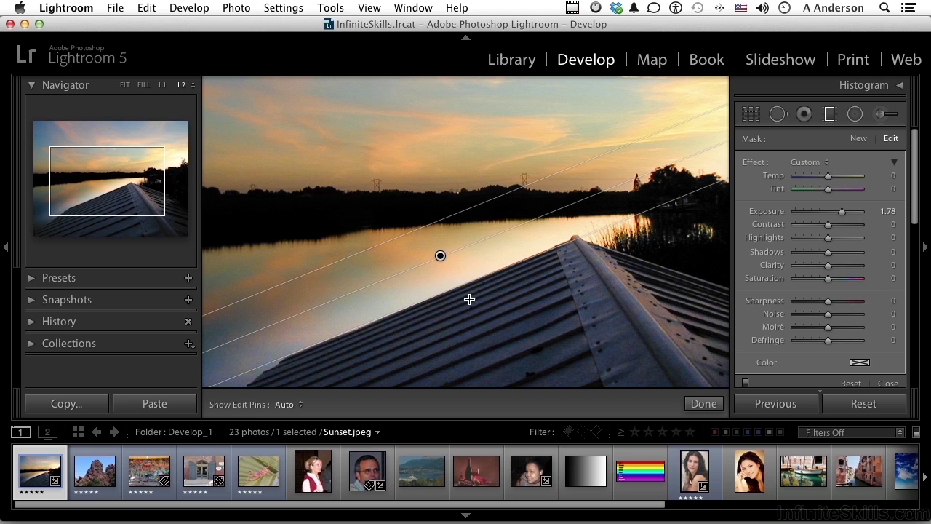
- Move the gradient lower, rotate it to match the roof angle, and shift it up-left
left_click_drag(439, 256, 448, 281)
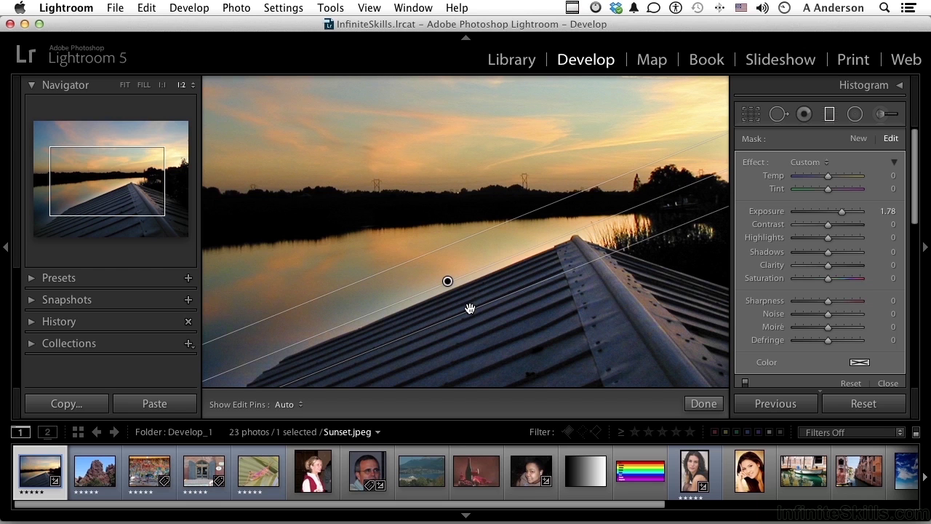
left_click_drag(494, 266, 639, 218)
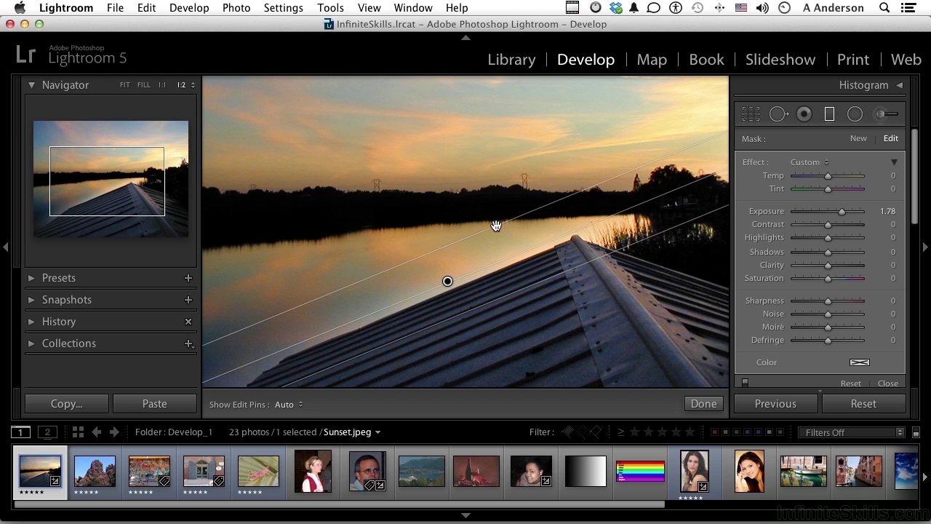
mouse_move(495, 226)
left_mouse_down()
mouse_move(467, 181)
mouse_move(500, 243)
mouse_move(494, 238)
left_mouse_up()
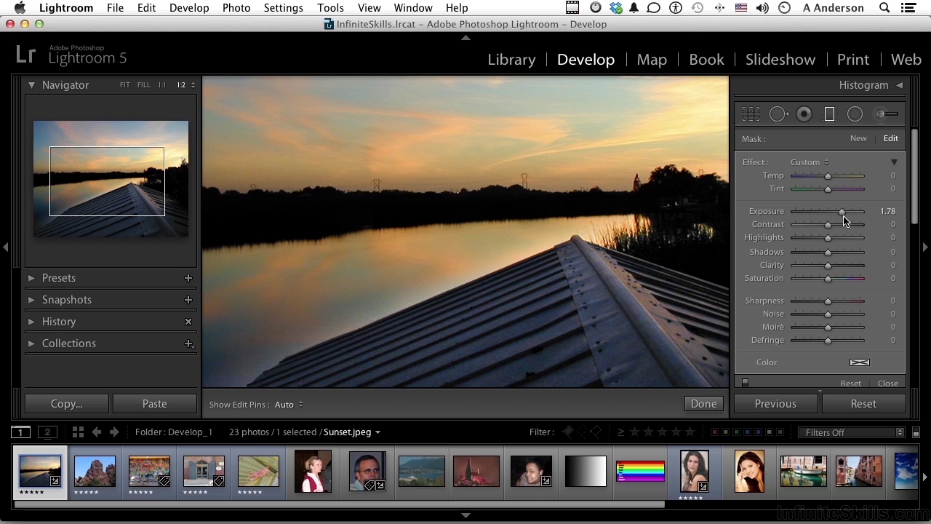
- Raise the roof filter to Exposure 2.41 and Sharpness -87, and nudge it slightly lower
mouse_move(842, 214)
left_mouse_down()
mouse_move(806, 212)
mouse_move(876, 221)
mouse_move(847, 224)
left_mouse_up()
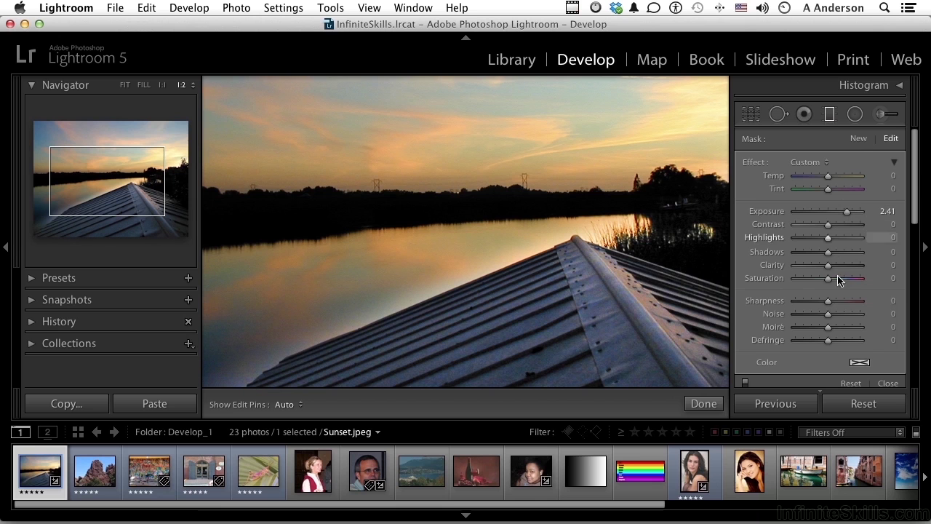
left_click_drag(828, 302, 799, 307)
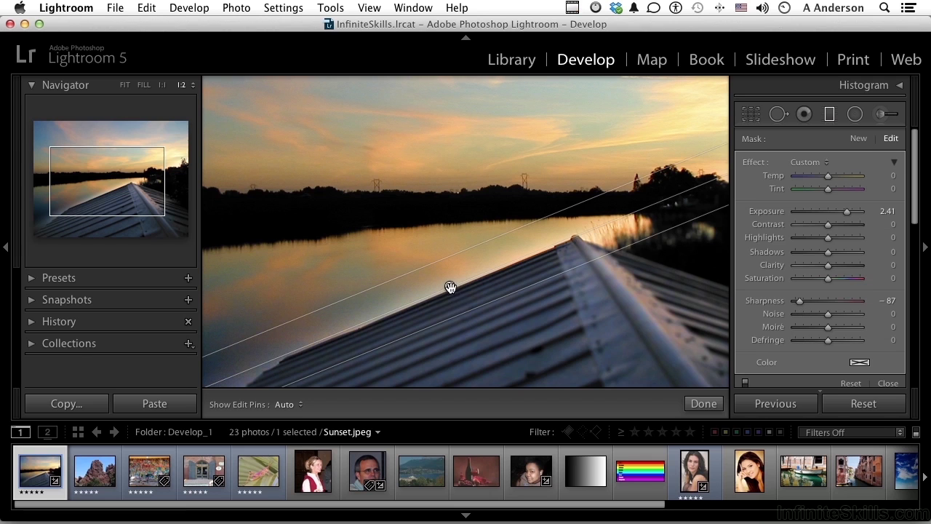
left_click_drag(450, 286, 476, 332)
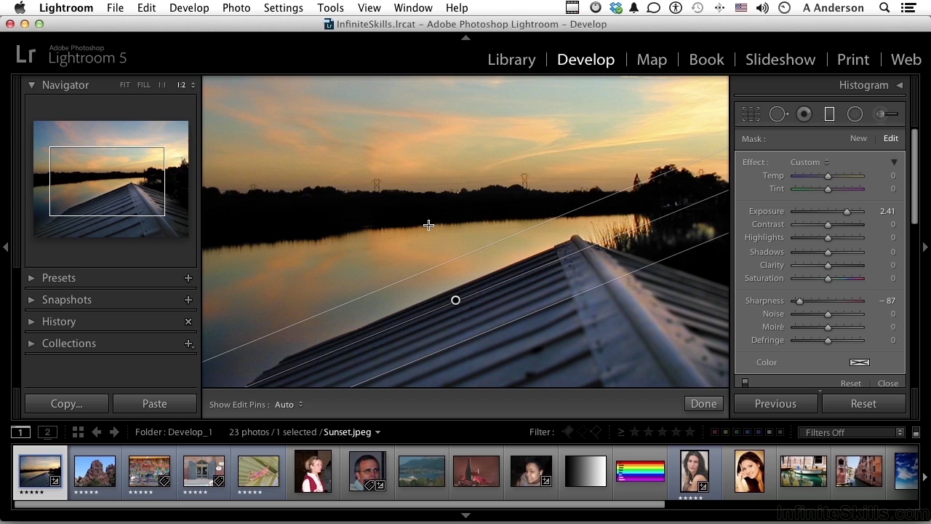
- Draw a second gradient, move it up to the horizon, and flatten its slope
left_click_drag(429, 224, 435, 266)
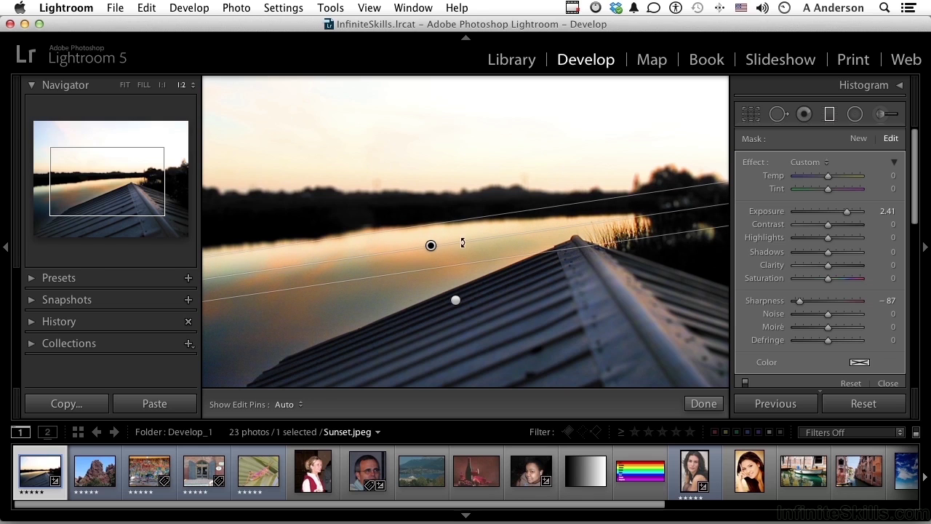
left_click_drag(432, 245, 435, 217)
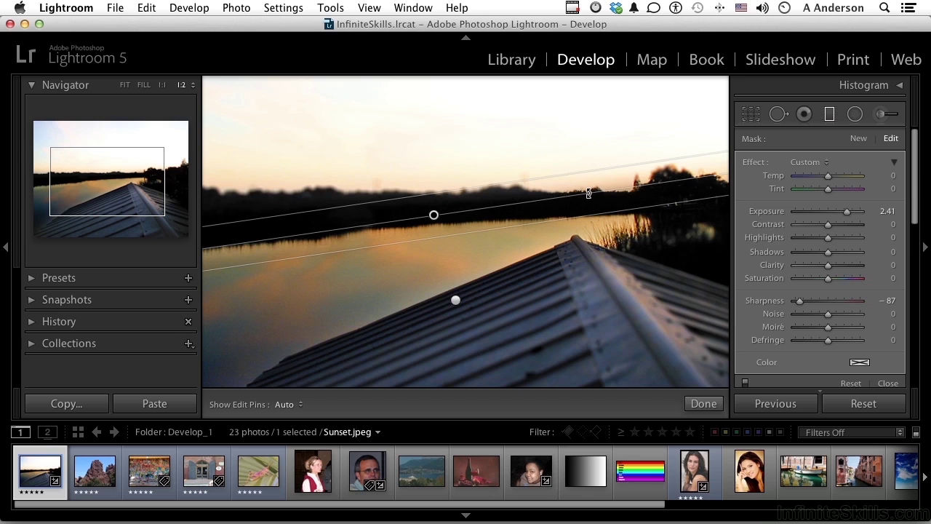
left_click_drag(588, 193, 590, 199)
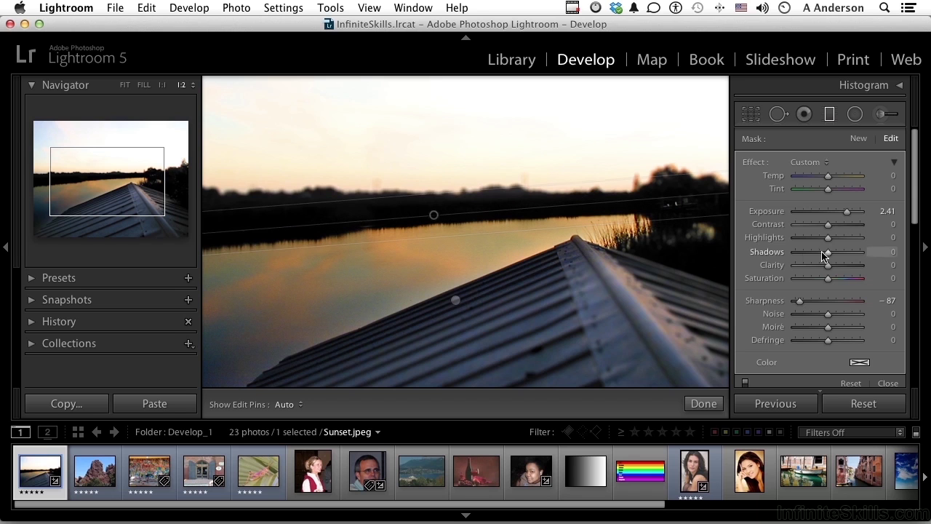
- Give the sky filter Exposure -1.13, Sharpness 28, Clarity 14 and Saturation 26
left_click_drag(846, 216, 820, 218)
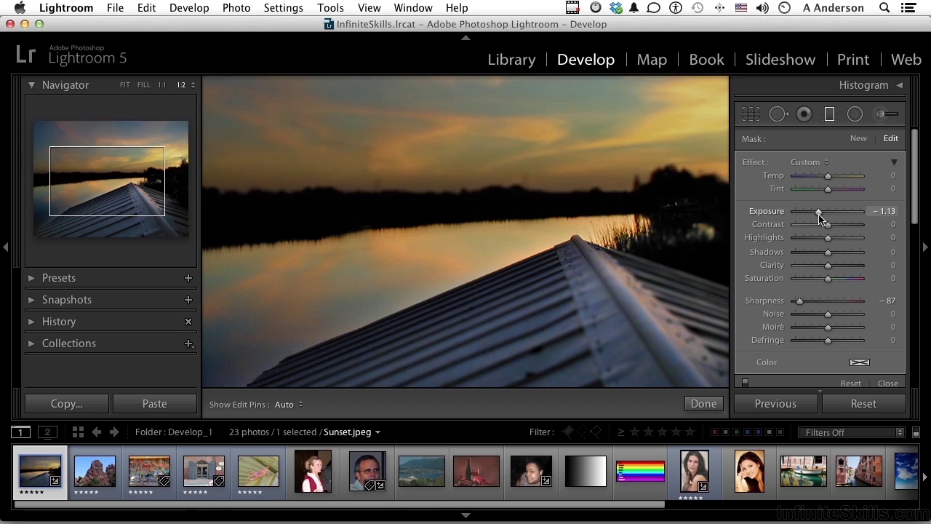
left_click_drag(798, 304, 837, 308)
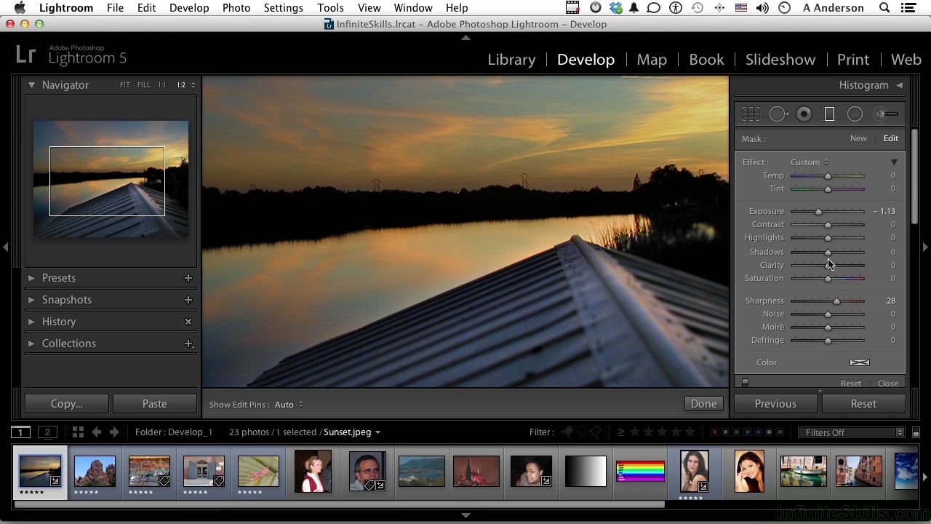
left_click_drag(828, 266, 786, 281)
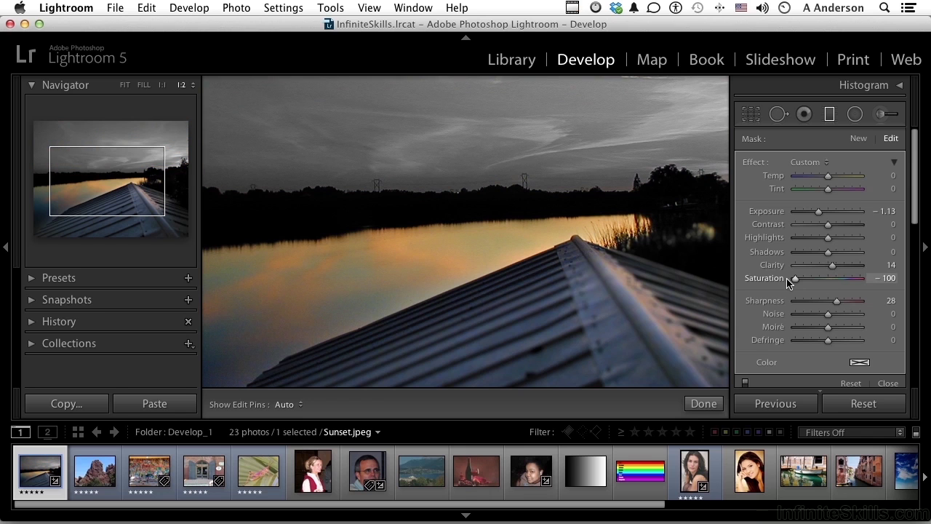
left_click_drag(787, 279, 835, 285)
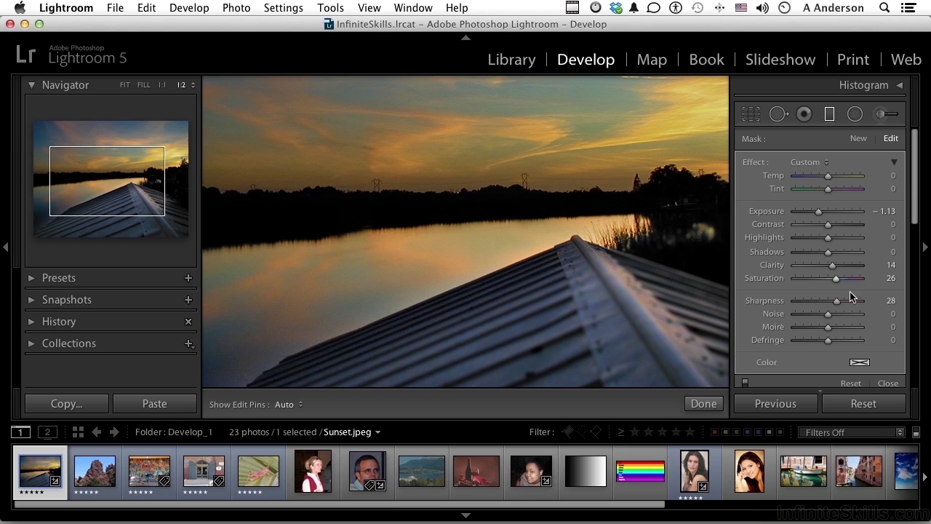
- Tint the sky filter blue (hue 240) at 73% saturation
left_click(860, 364)
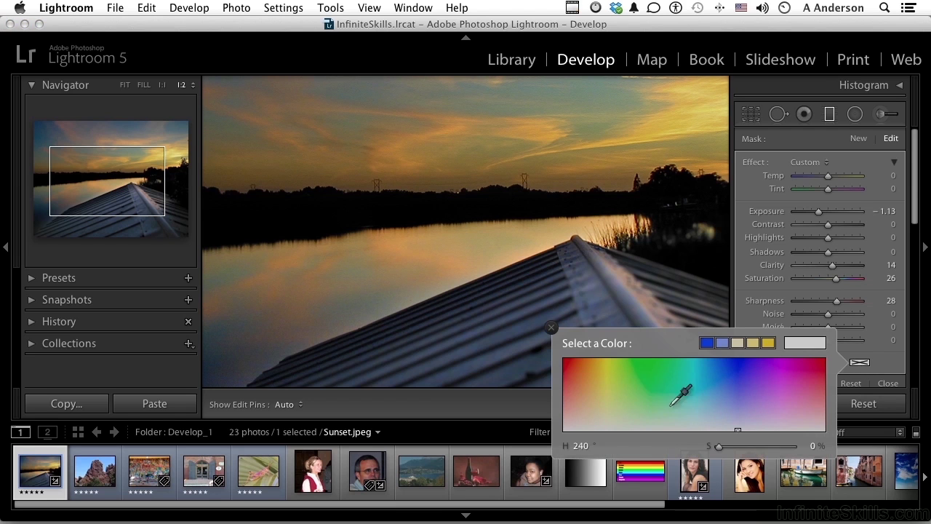
left_click(587, 384)
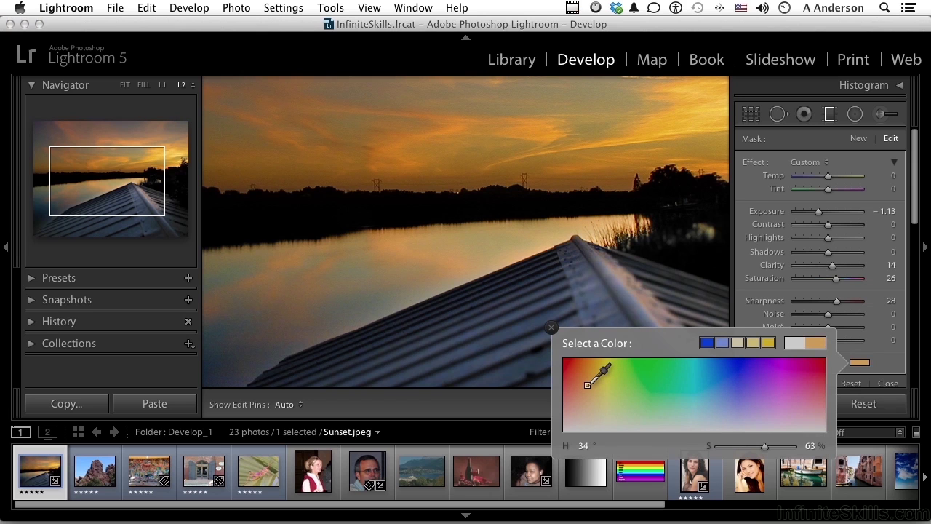
left_click(738, 391)
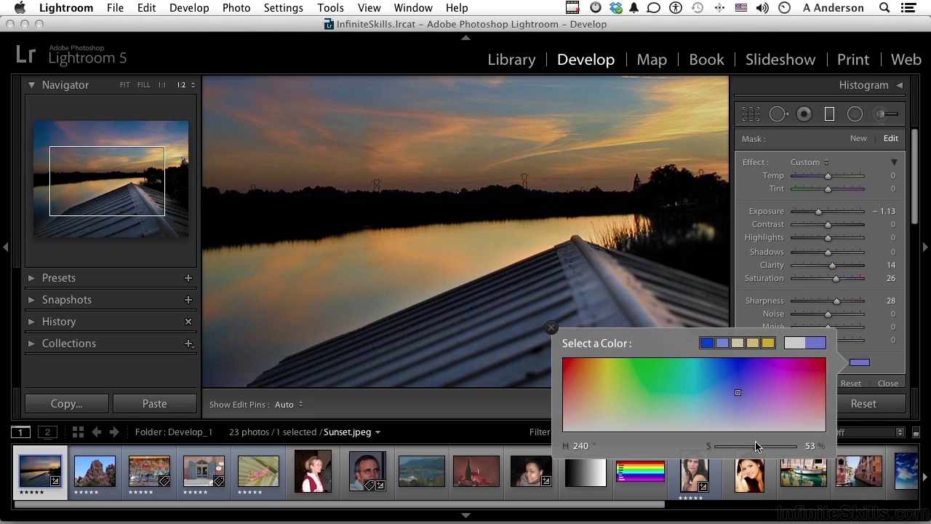
mouse_move(758, 452)
left_mouse_down()
mouse_move(784, 449)
mouse_move(735, 451)
mouse_move(772, 451)
left_mouse_up()
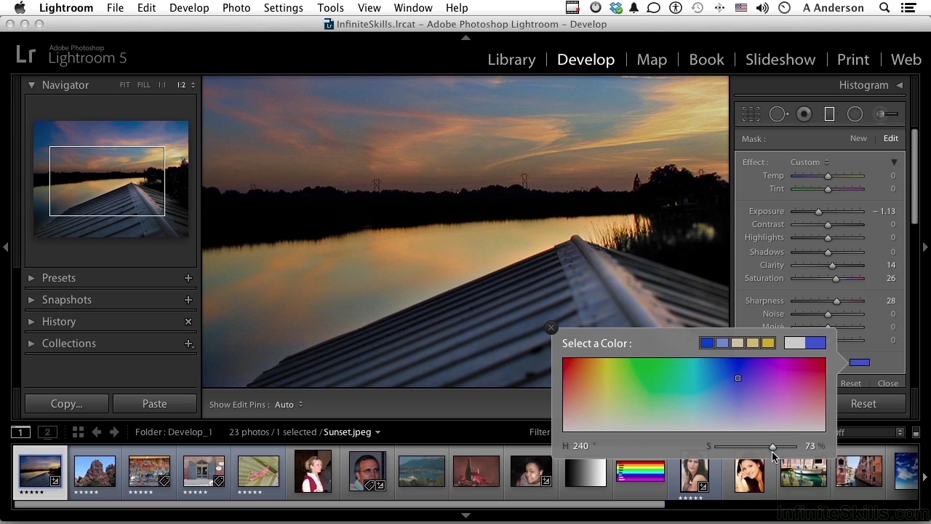
left_click(551, 328)
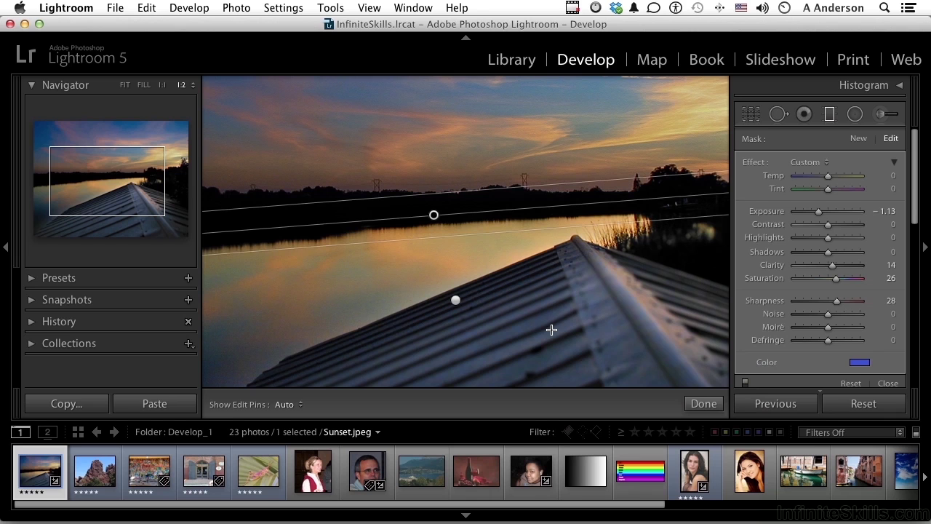
- Compare the sky filter on and off, then change its tint to orange (hue 34)
left_click(745, 383)
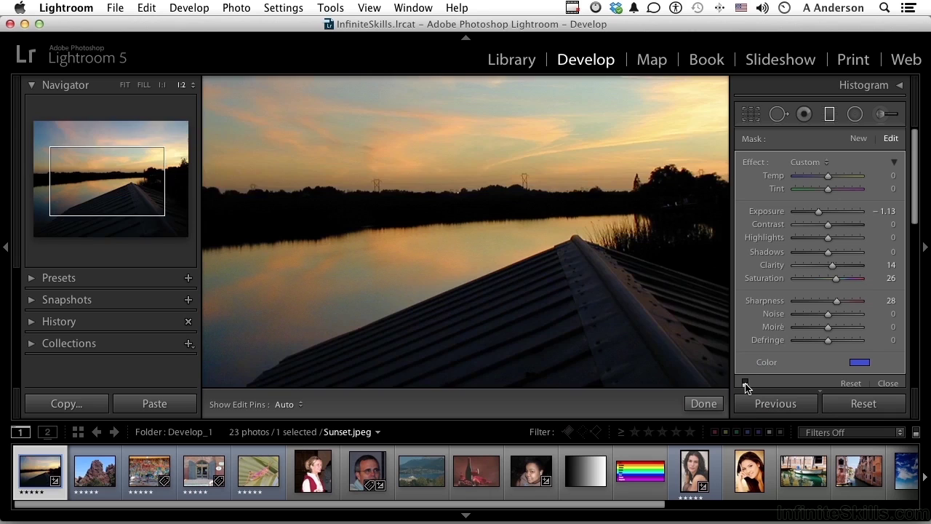
left_click(745, 383)
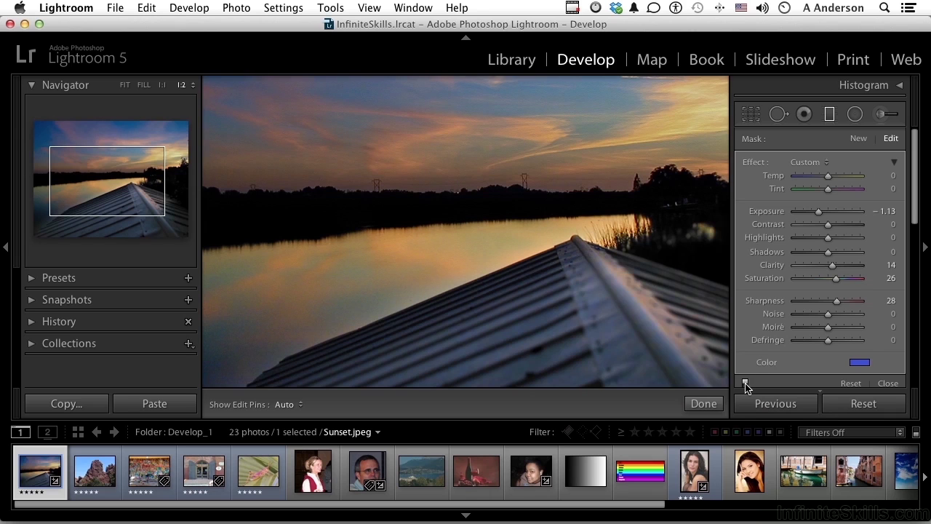
left_click(860, 363)
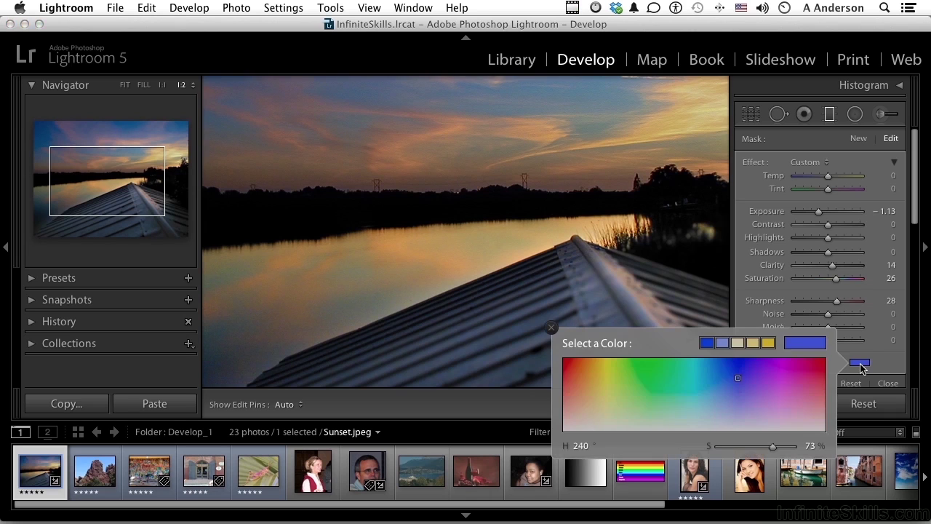
left_click(588, 388)
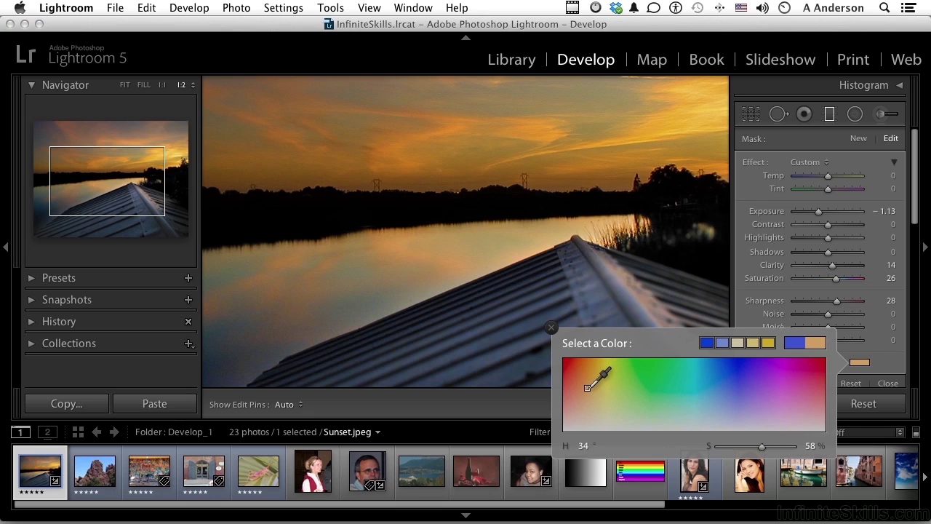
left_click(551, 327)
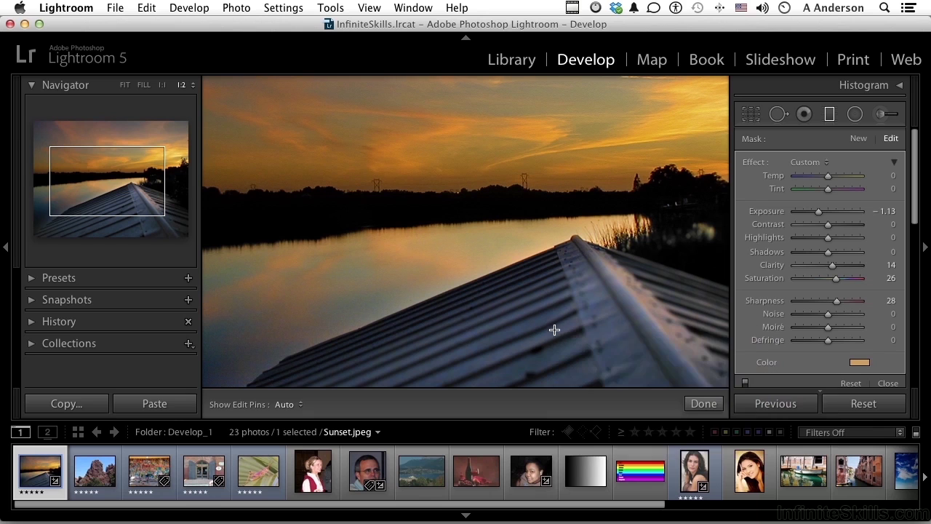
- Lower the orange tint's saturation to 19%, comparing the filter on and off
left_click(746, 383)
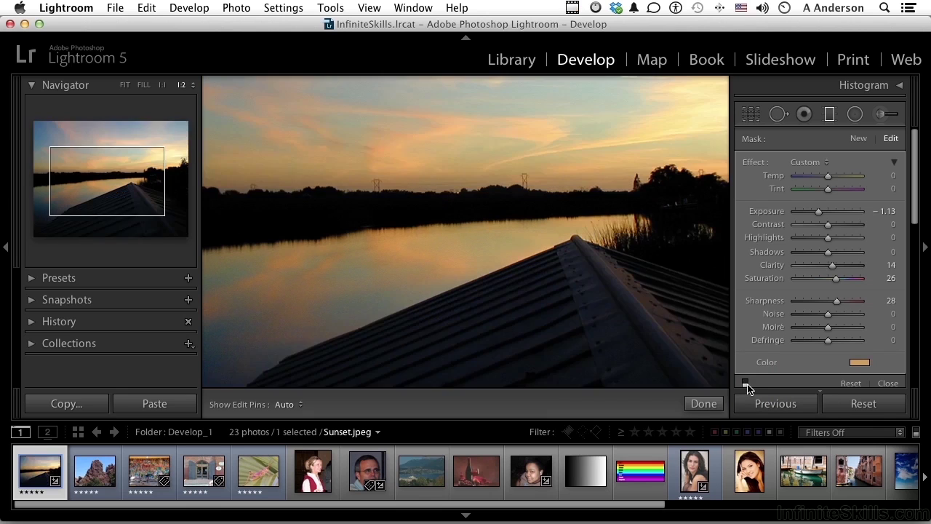
left_click(746, 383)
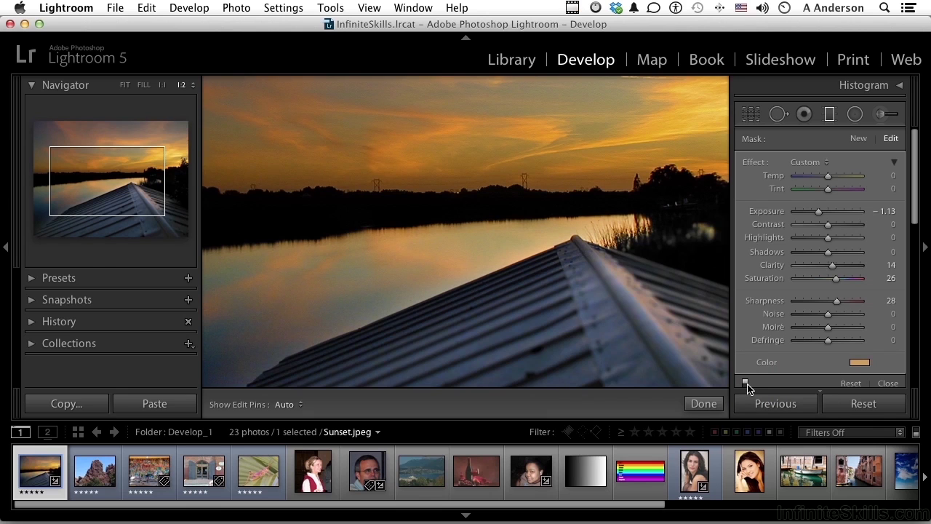
left_click(859, 361)
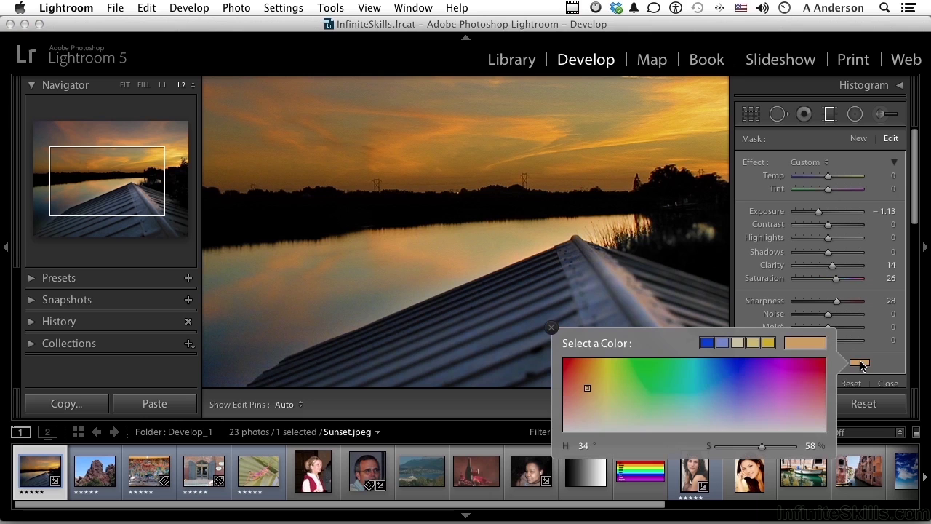
mouse_move(761, 445)
left_mouse_down()
mouse_move(724, 452)
mouse_move(732, 456)
left_mouse_up()
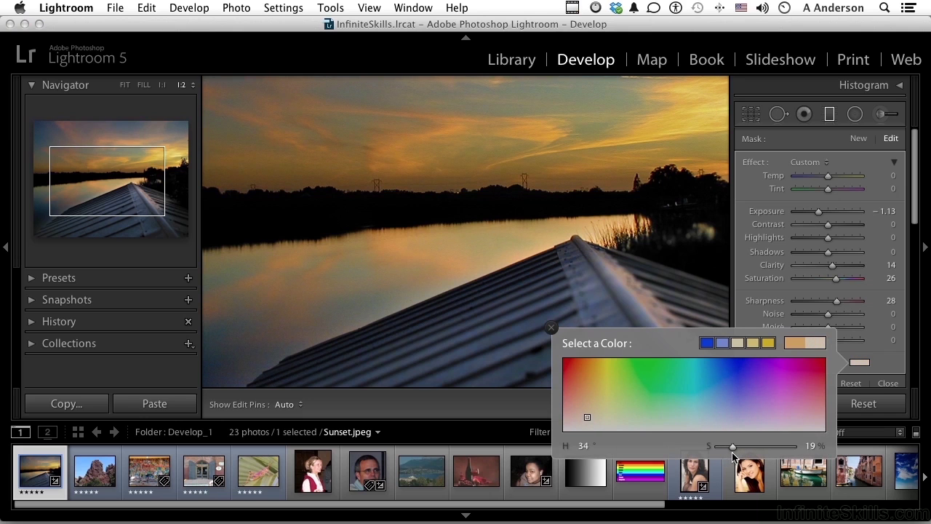
left_click(551, 329)
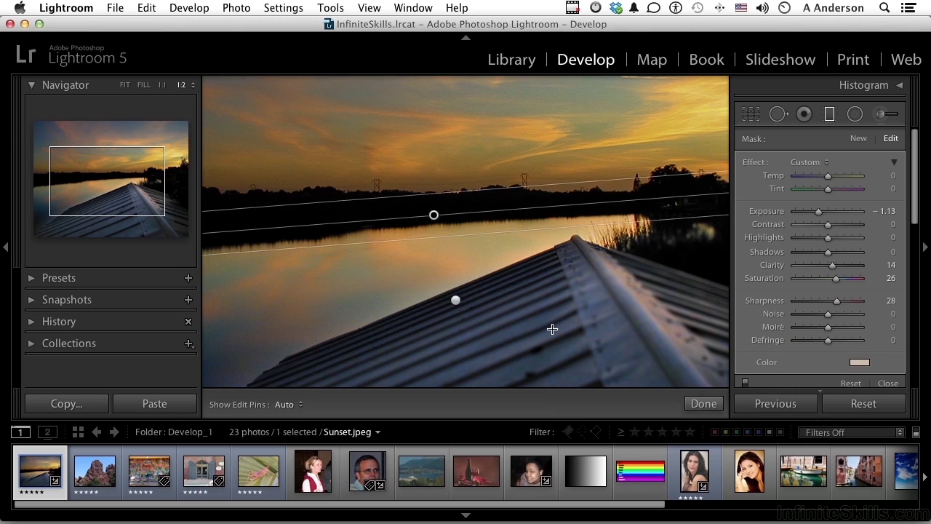
left_click(745, 384)
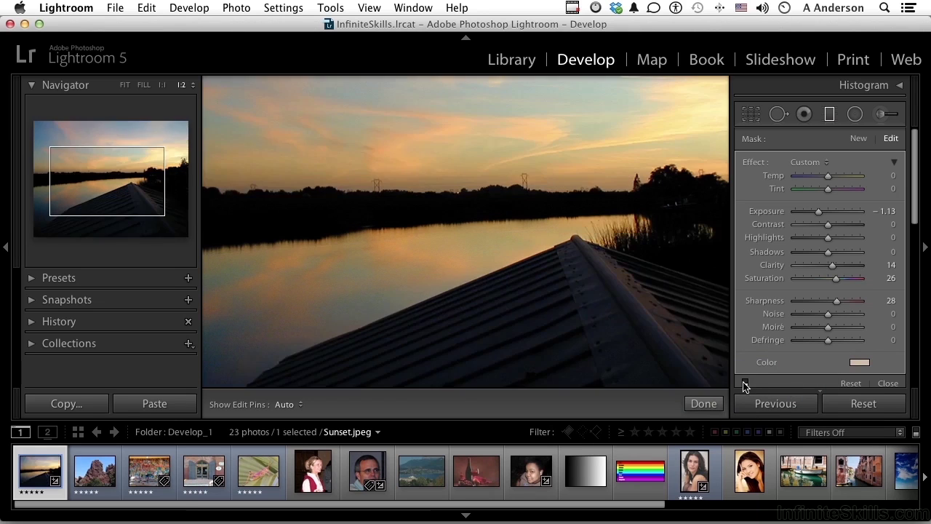
left_click(745, 384)
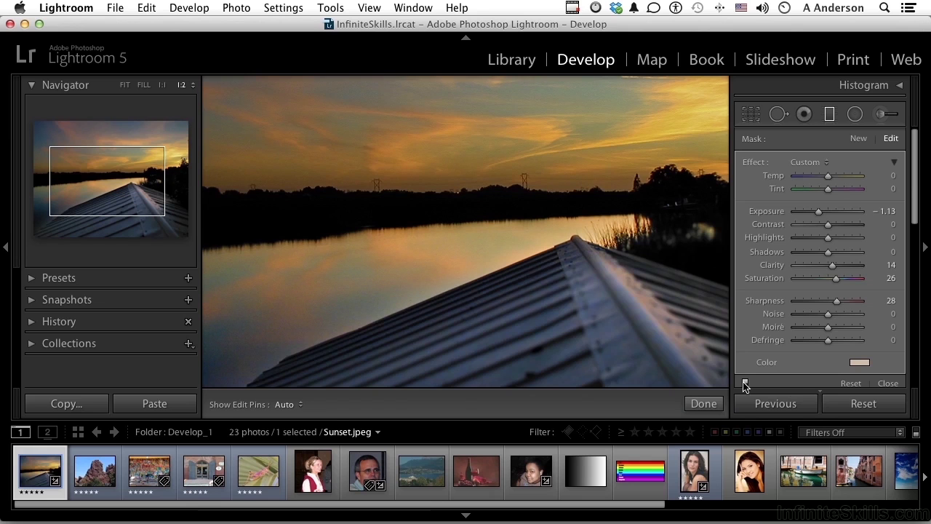